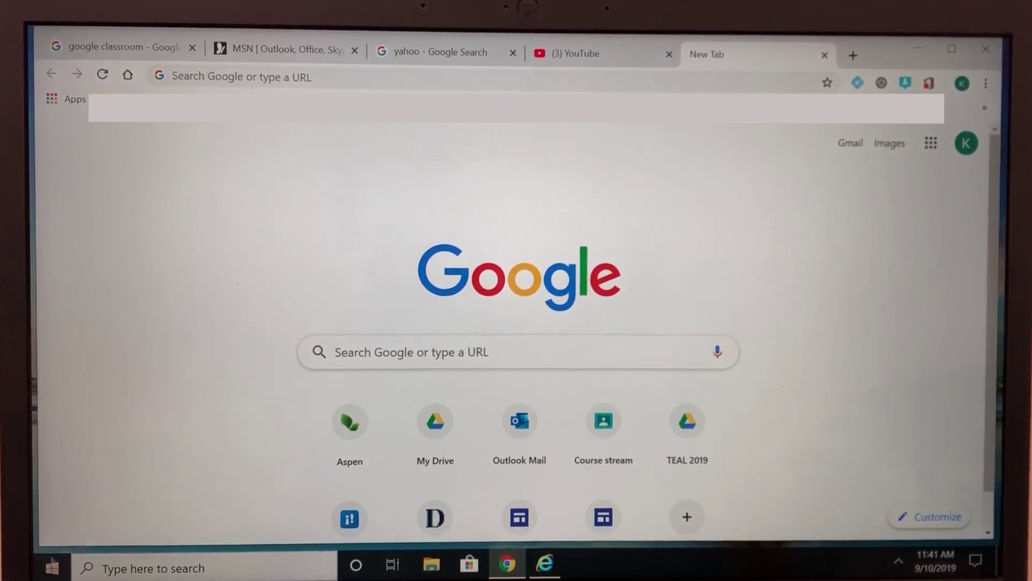
Step: Minimize Chrome, restore it from the taskbar, then minimize it again to reveal the desktop
click(436, 428)
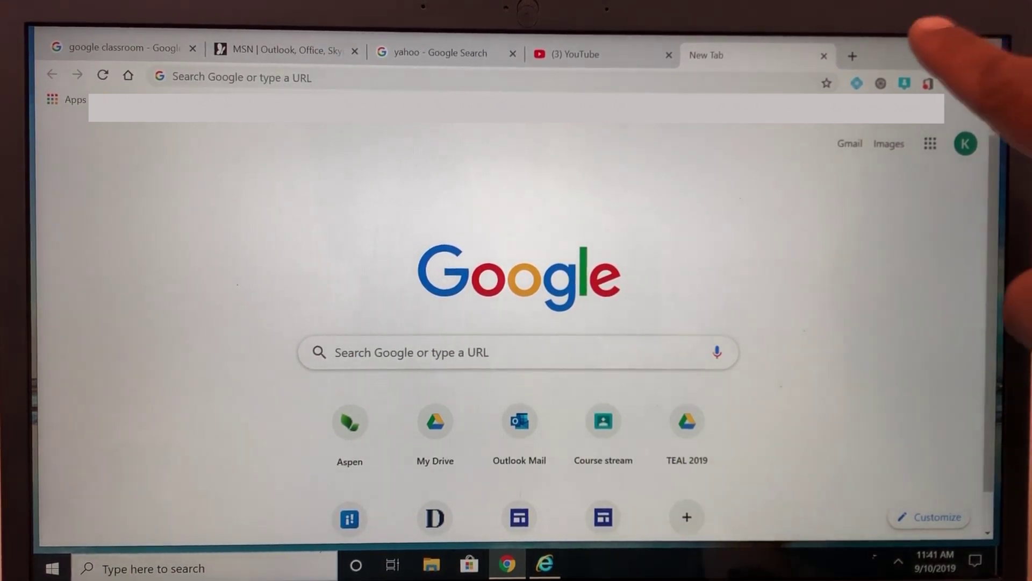
click(918, 49)
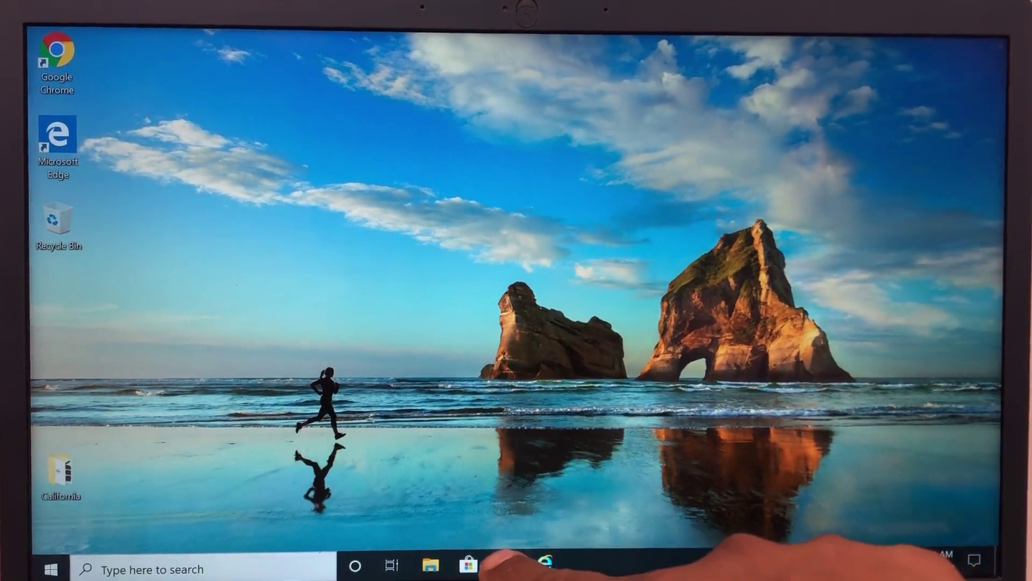
click(507, 564)
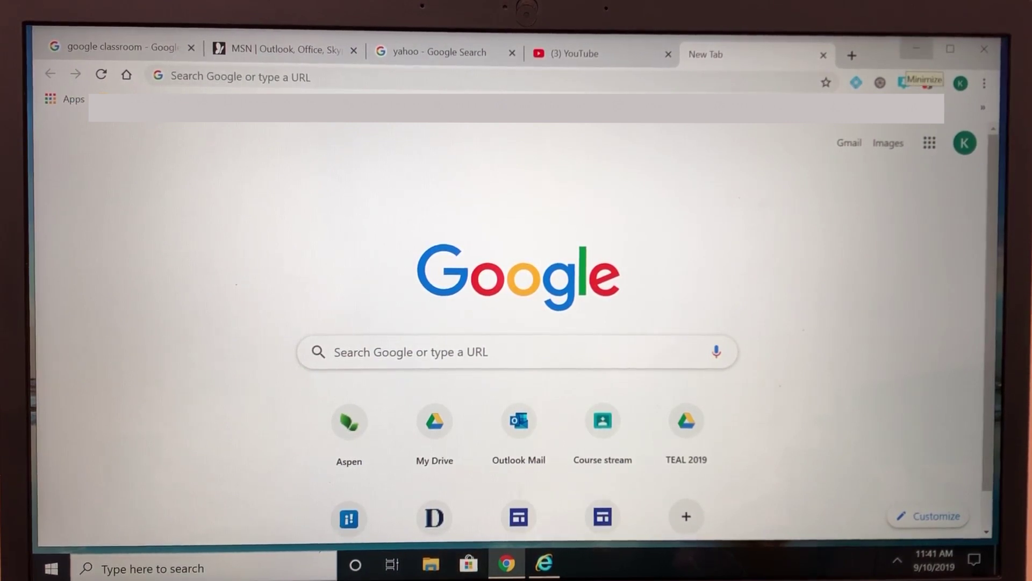
click(916, 49)
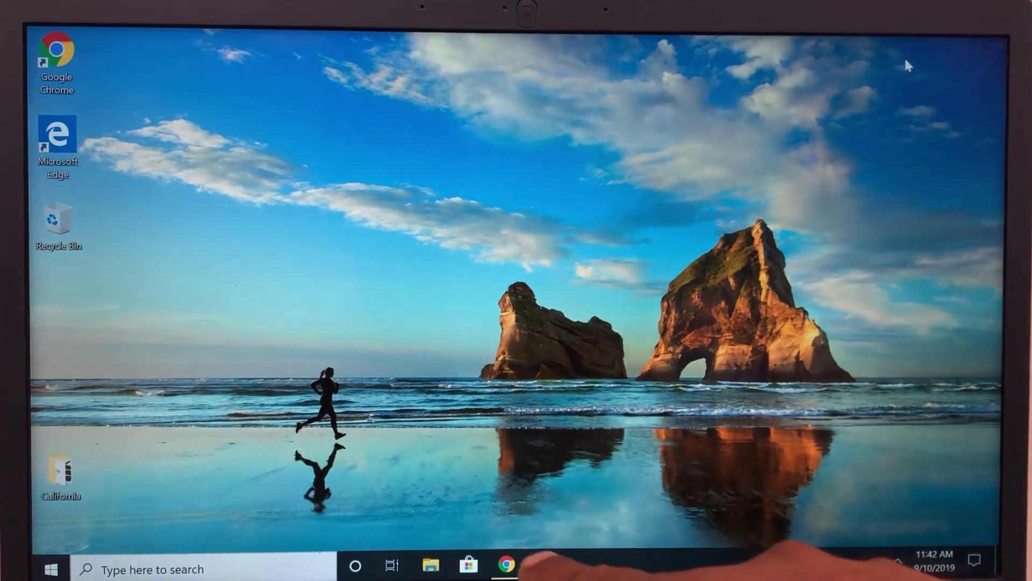
Step: Load YouTube in a maximized Internet Explorer window, then hide it to the desktop
click(545, 562)
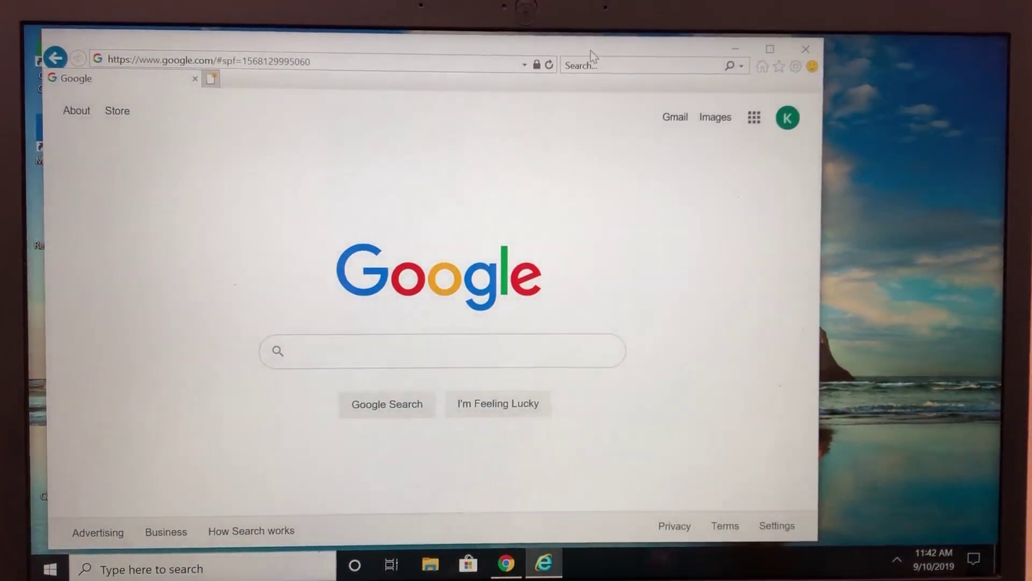
double_click(590, 50)
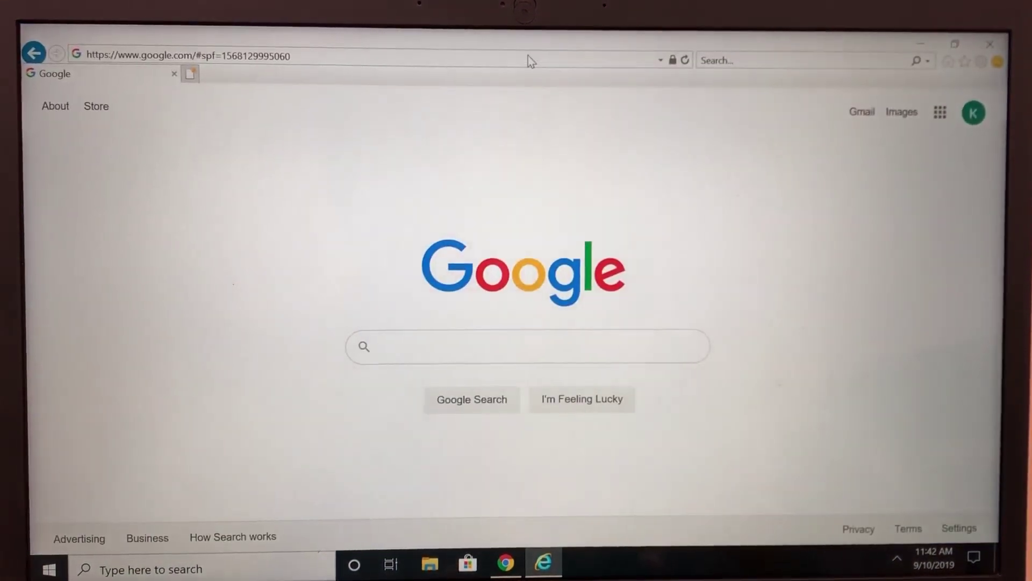
click(530, 57)
text(you)
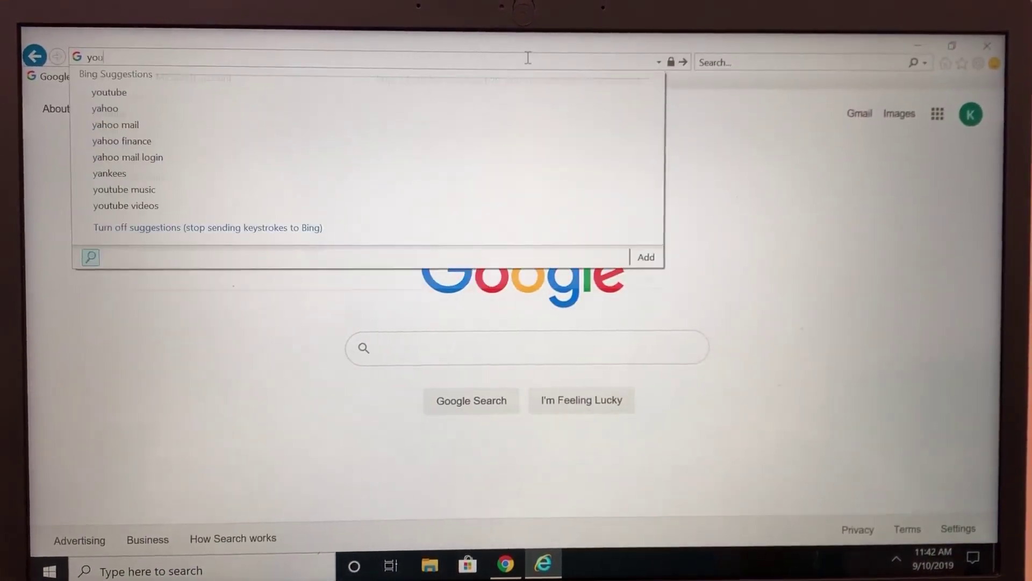
text(tube)
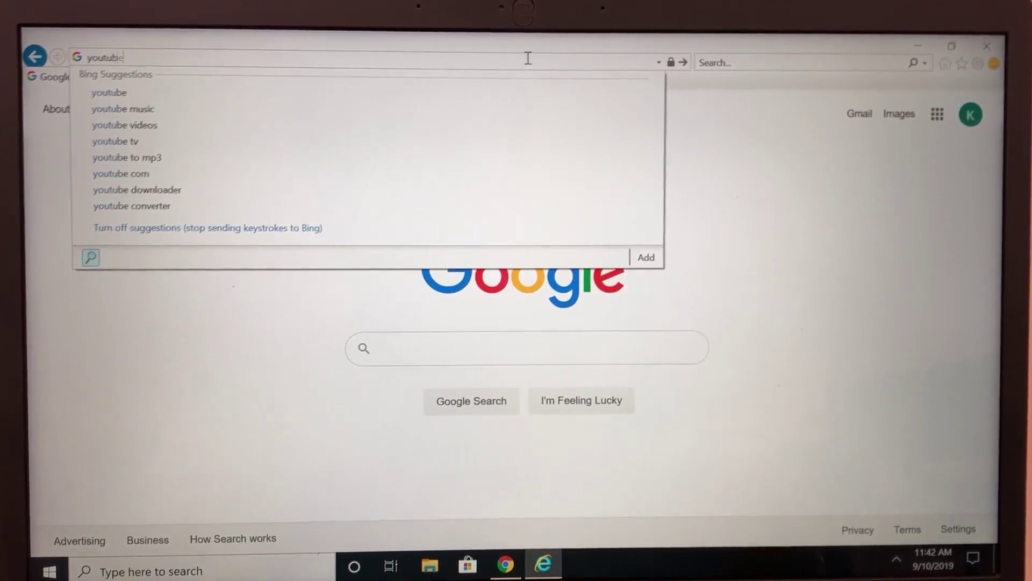
key(Return)
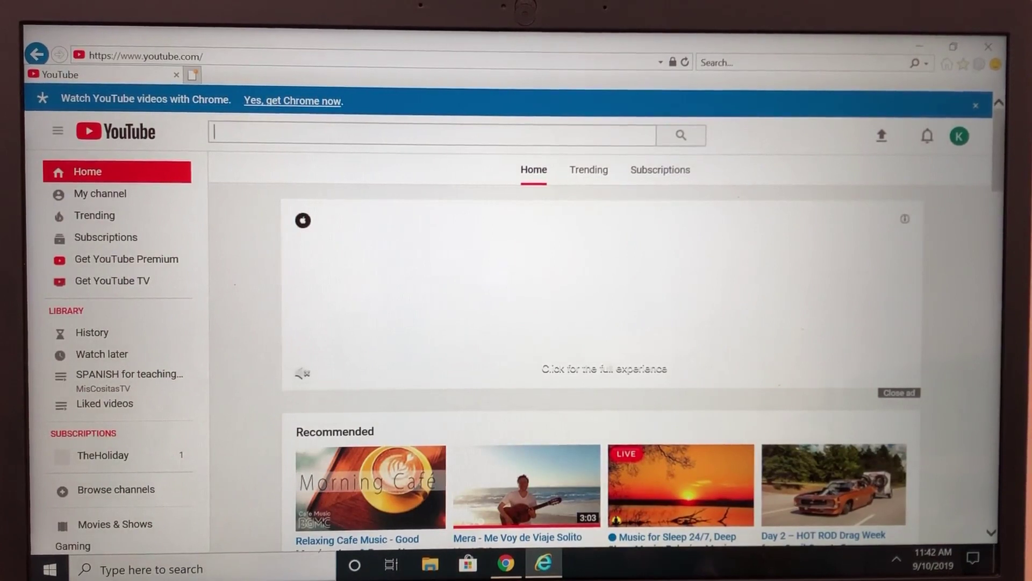
key(super+d)
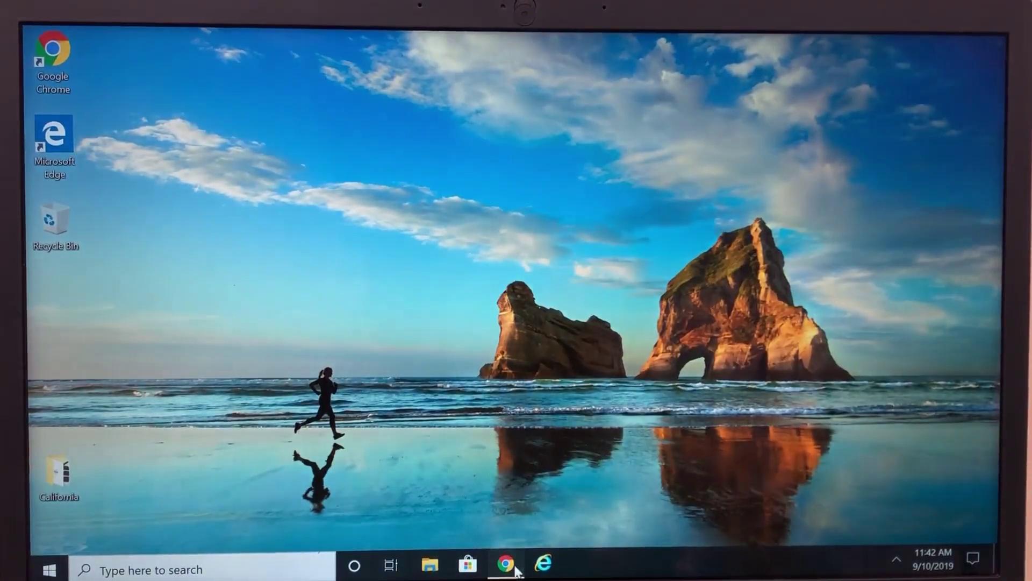
Step: Load youtube.com in Chrome, close that tab, and bring Chrome's New Tab page forward
click(506, 563)
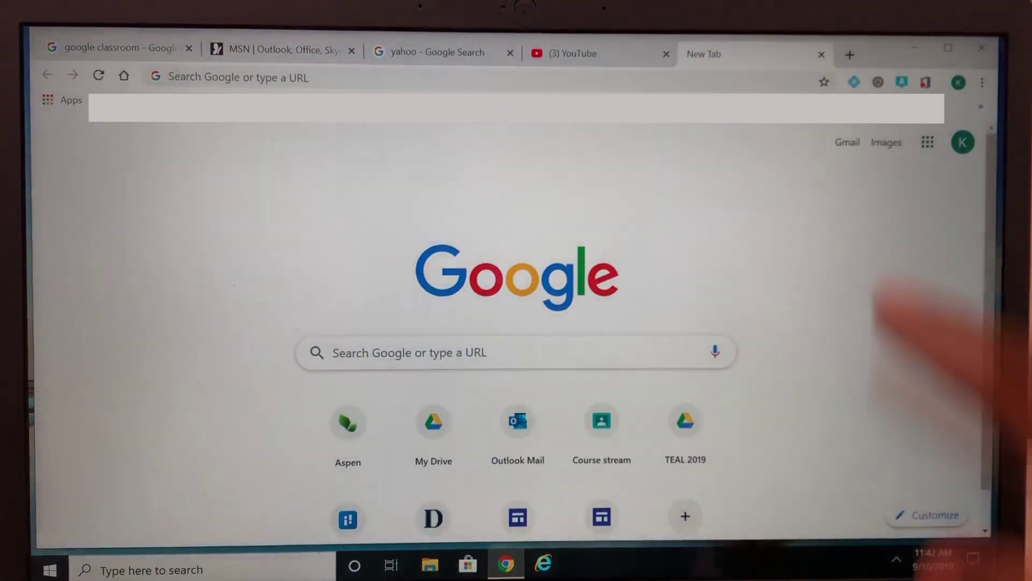
text(y)
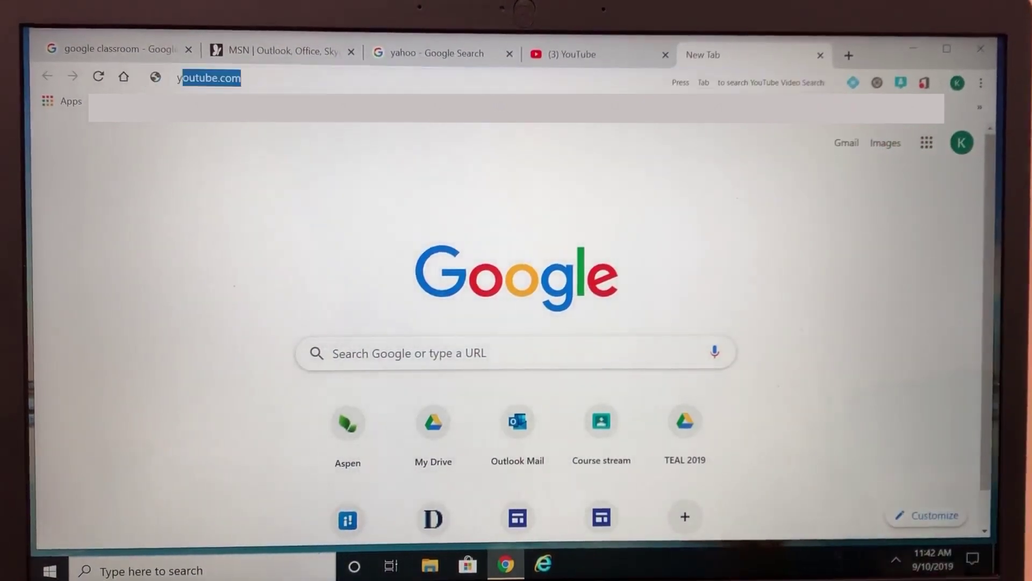
text(ou)
key(Return)
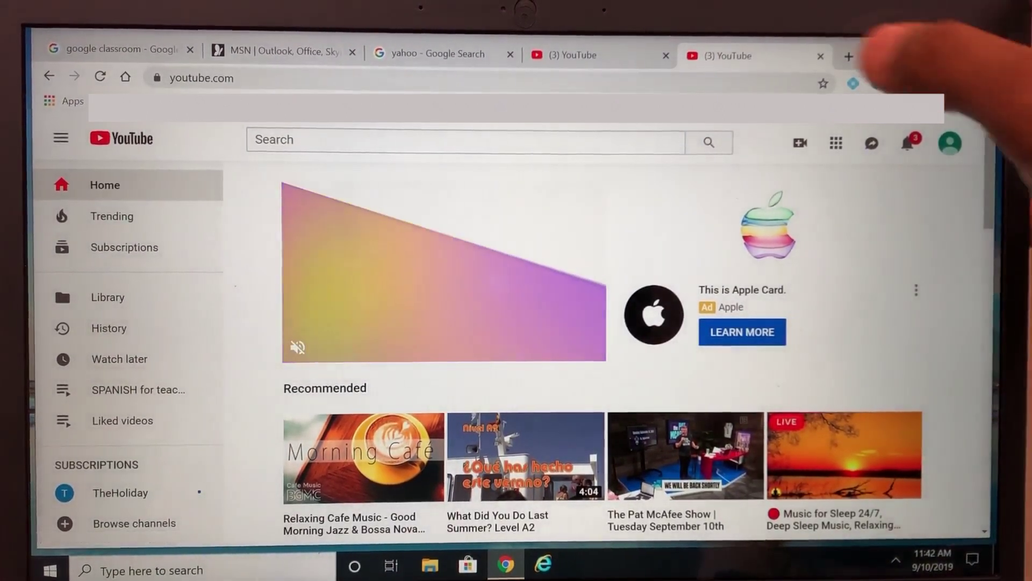
click(821, 56)
click(685, 55)
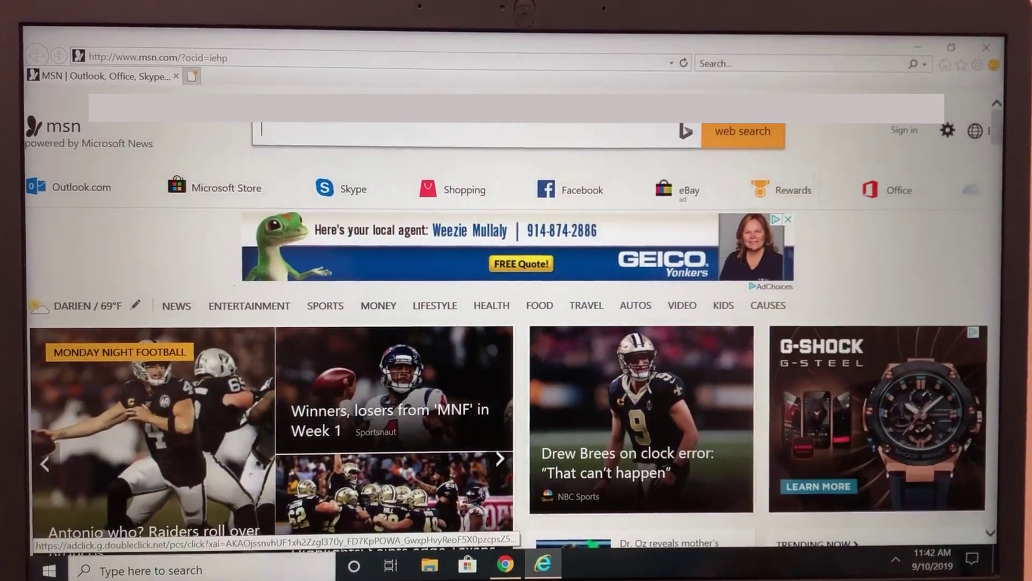
click(505, 563)
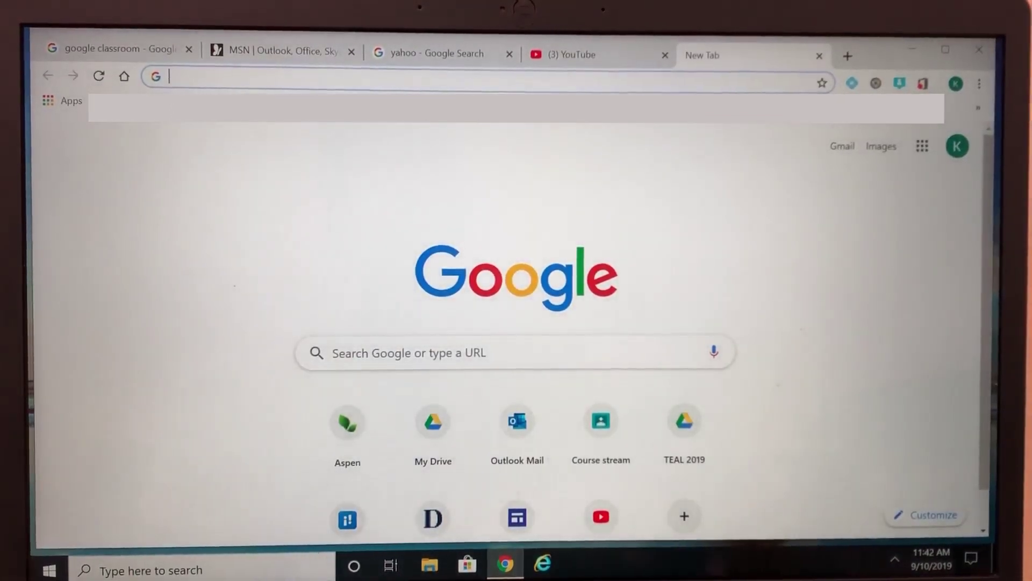
Step: Open Chrome Settings from the ⋮ menu and expand Advanced to reach the System section
click(978, 84)
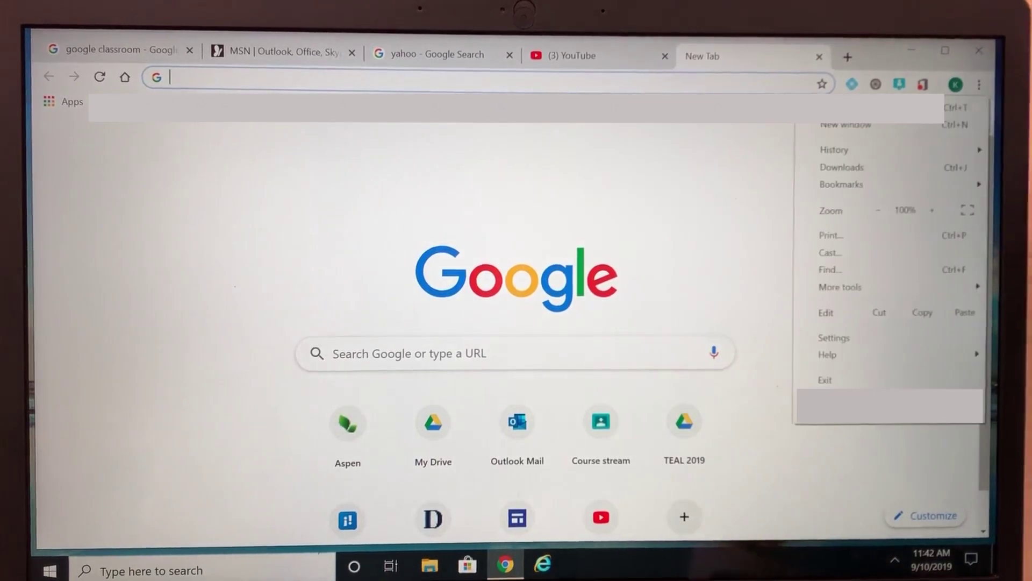
click(834, 337)
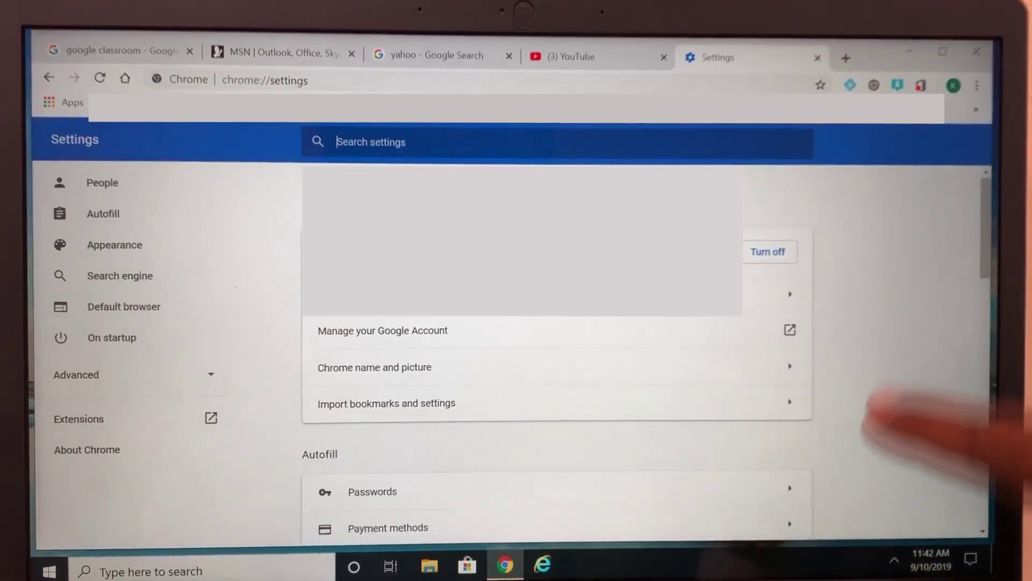
scroll(928, 435, down, 3)
scroll(928, 436, down, 5)
scroll(928, 362, down, 3)
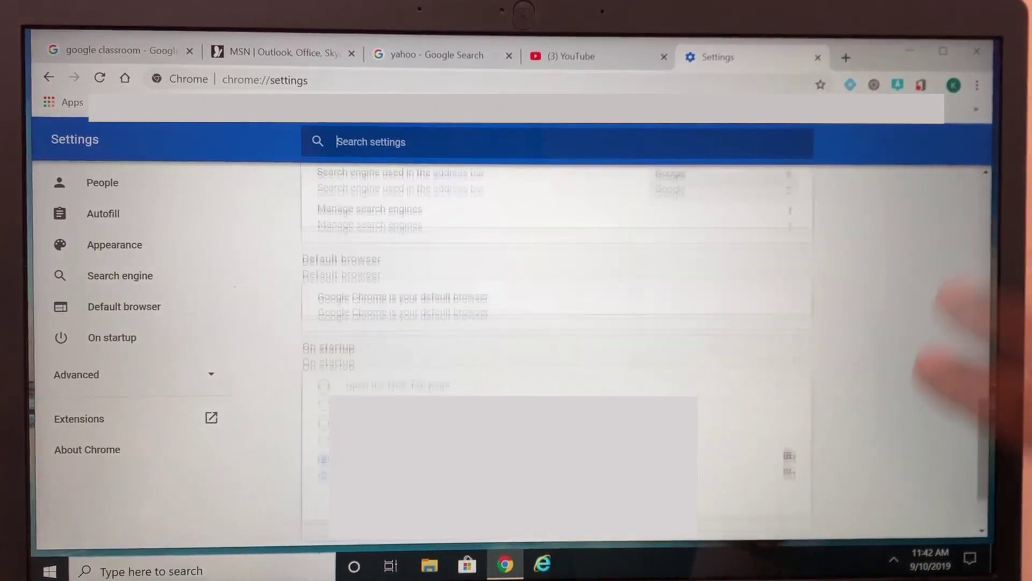
scroll(960, 380, down, 2)
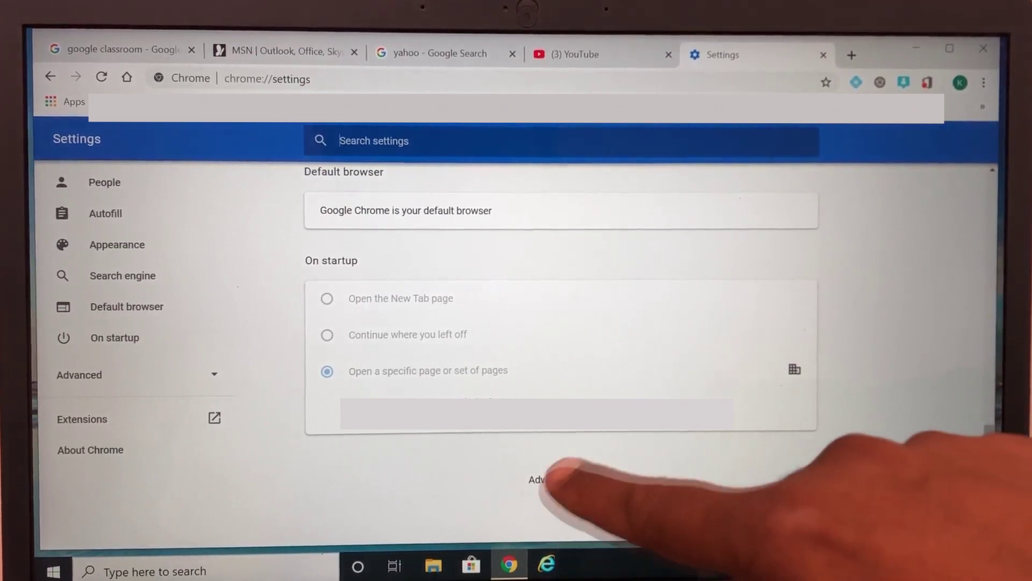
click(556, 479)
scroll(928, 420, down, 5)
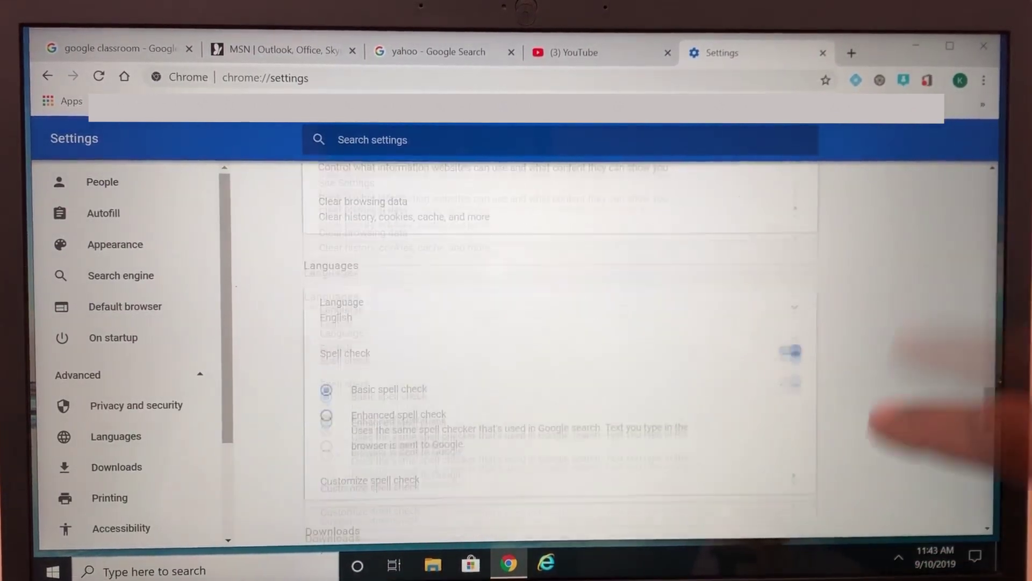
scroll(927, 403, down, 5)
scroll(928, 403, down, 5)
scroll(928, 412, down, 5)
scroll(928, 403, down, 3)
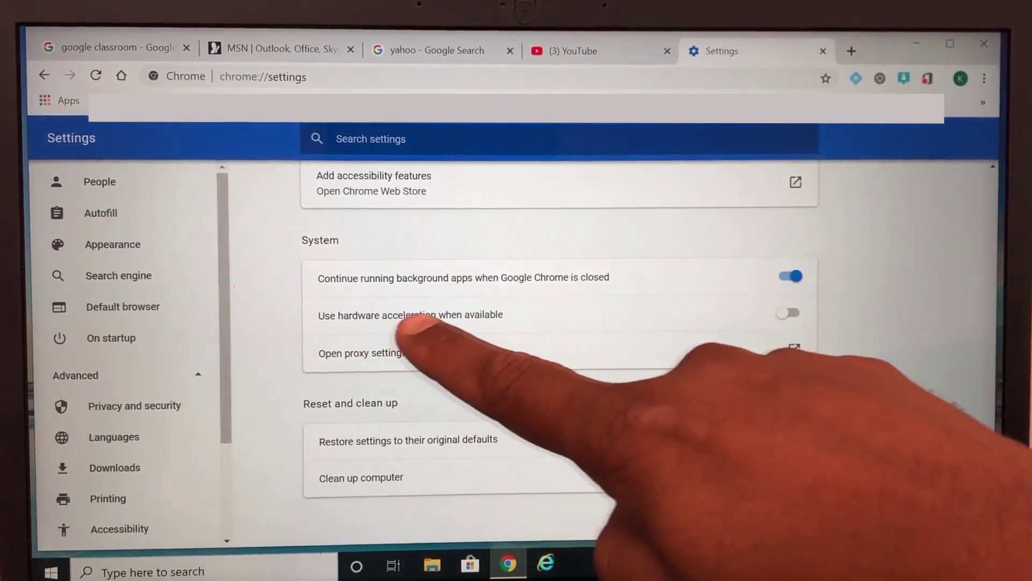
Step: Toggle 'Use hardware acceleration when available' and relaunch Chrome to apply it
click(790, 313)
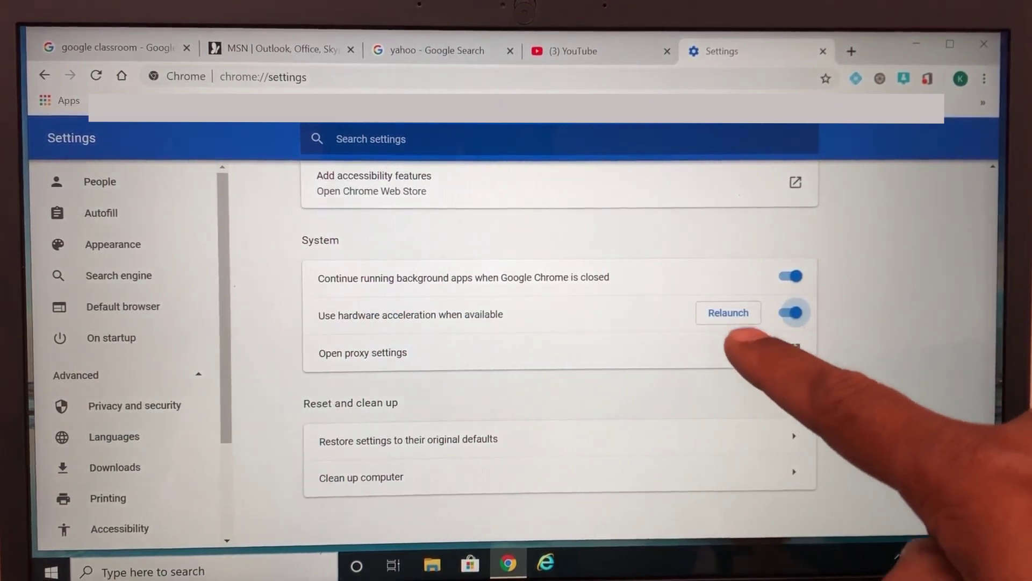
click(790, 313)
click(790, 313)
click(728, 313)
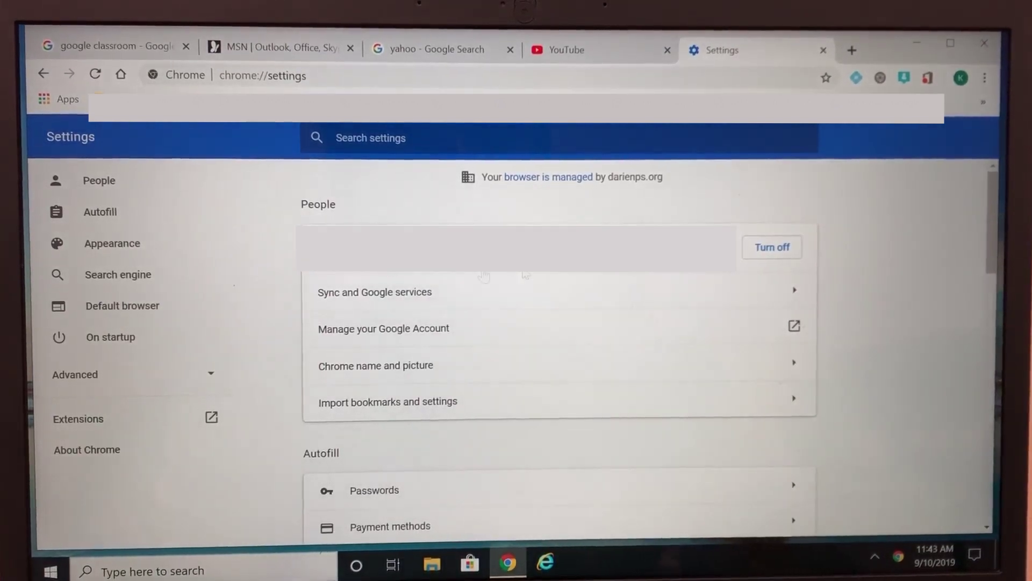
scroll(560, 347, down, 4)
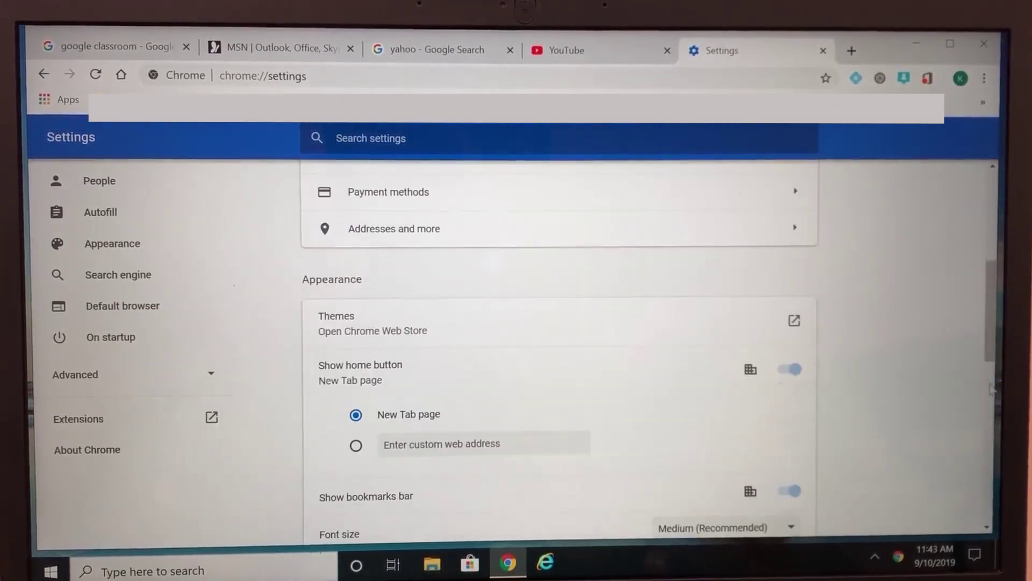